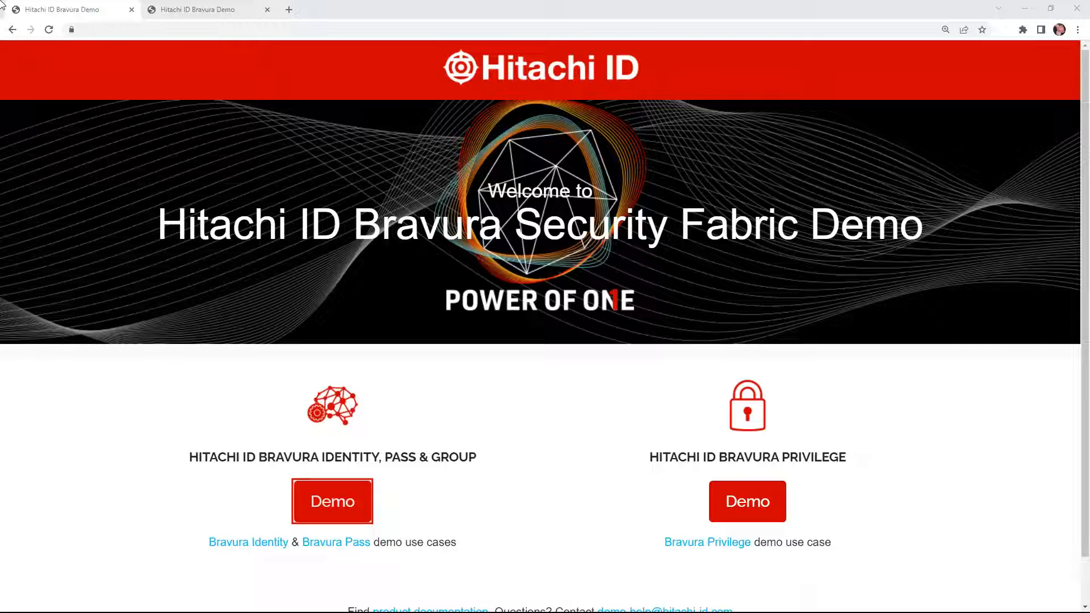
- Sign in to the Identity, Pass & Group demo as Finance's Manager - Collection user, bypassing authentication for demo purposes and choosing Success
click(328, 509)
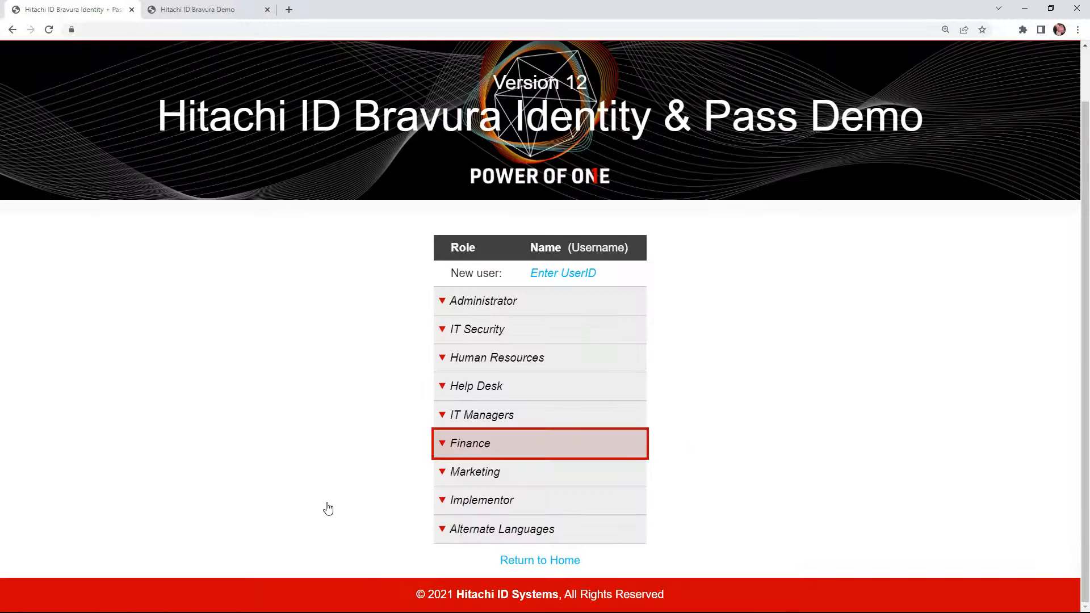
click(444, 450)
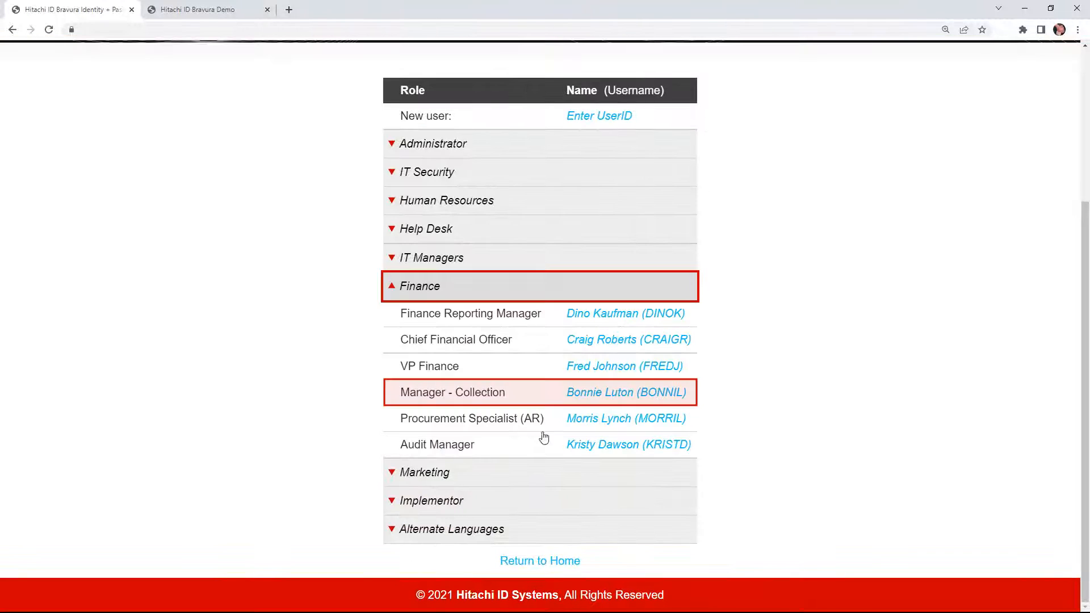
click(578, 400)
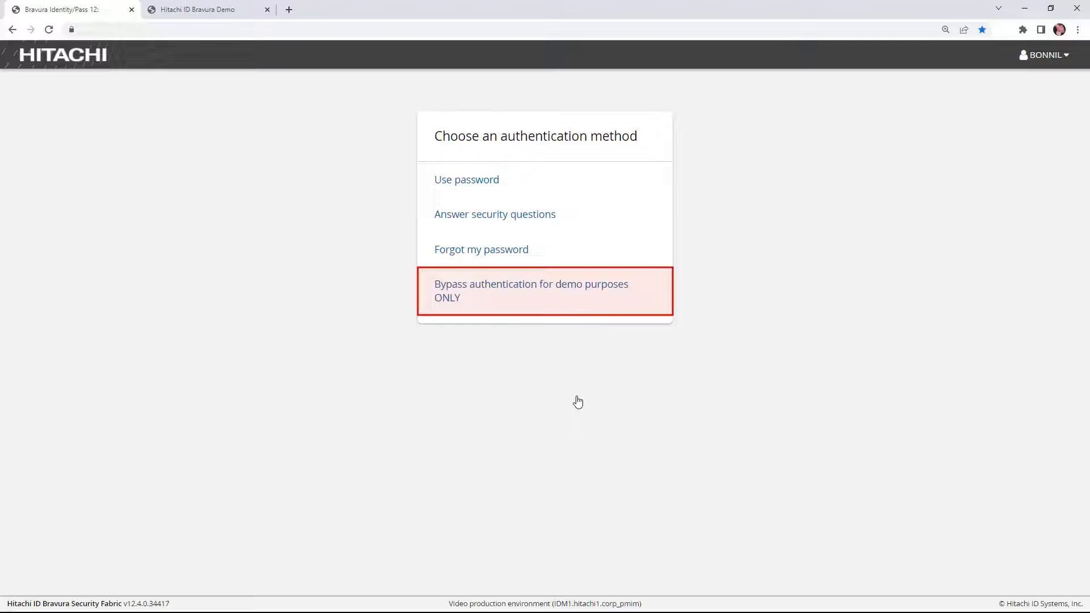
click(475, 299)
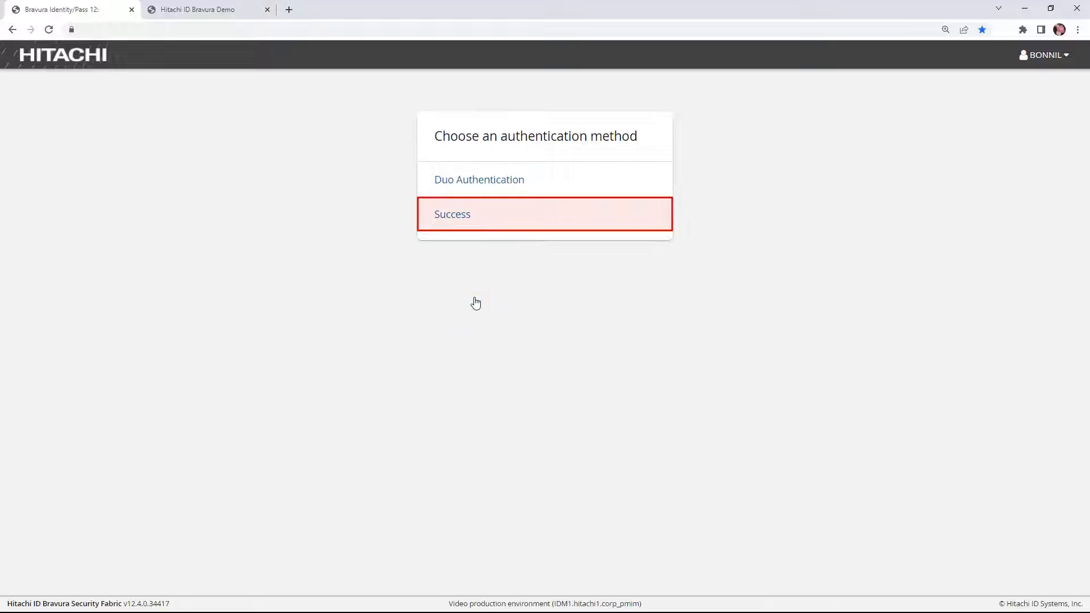
click(480, 216)
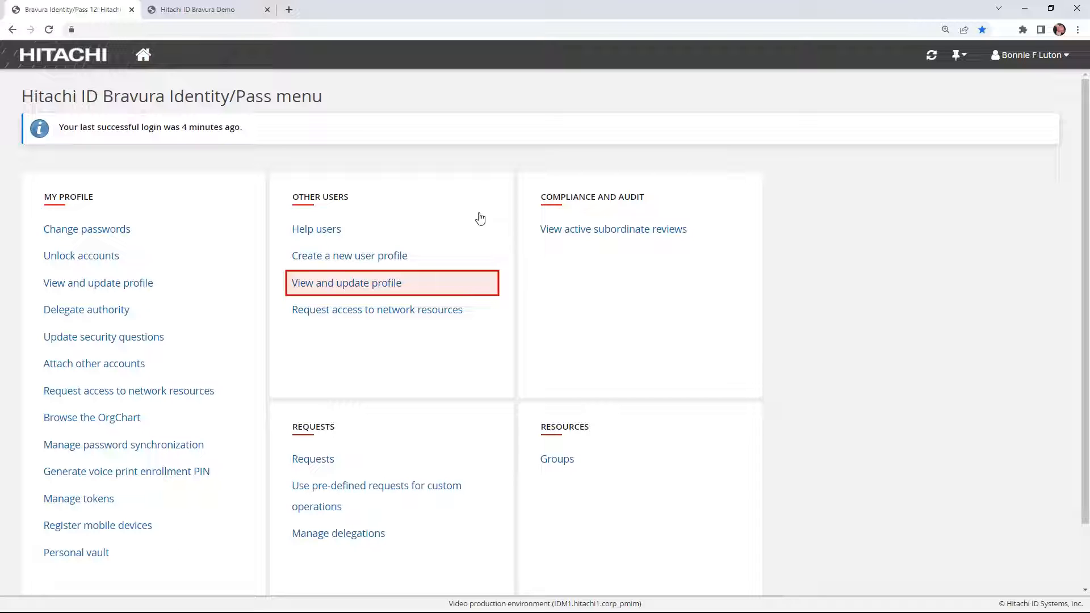
- Search the other users' profiles for the employee's first name and open the matching profile
click(410, 283)
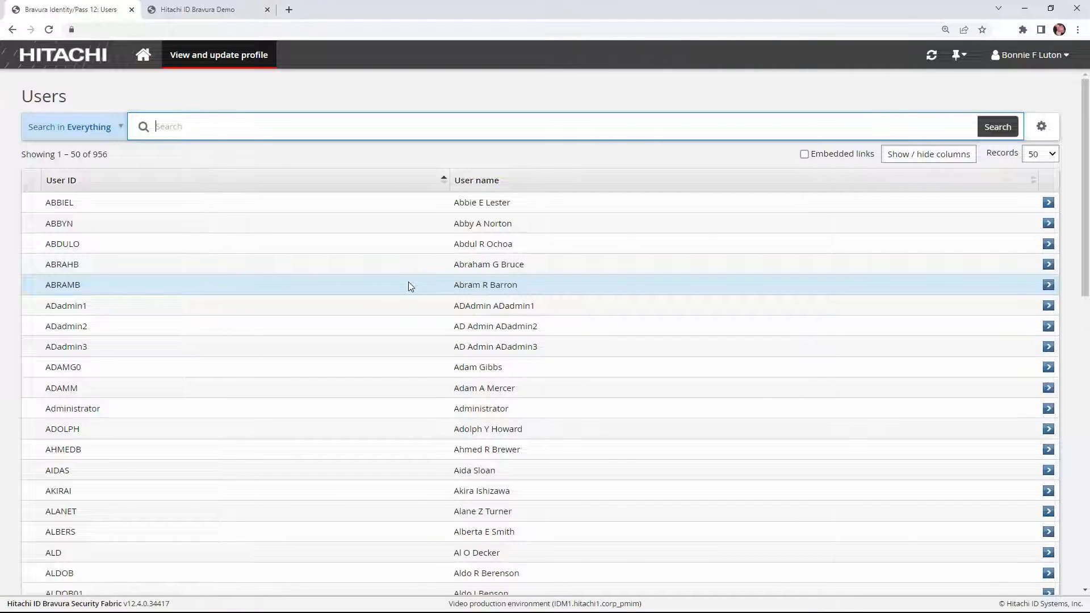
text(foster)
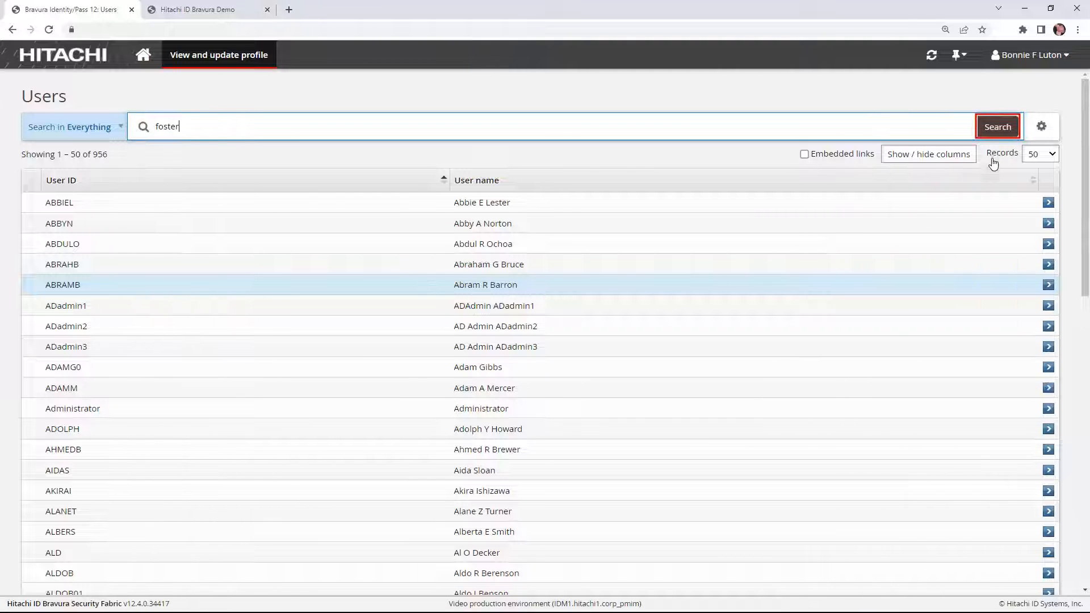
click(999, 132)
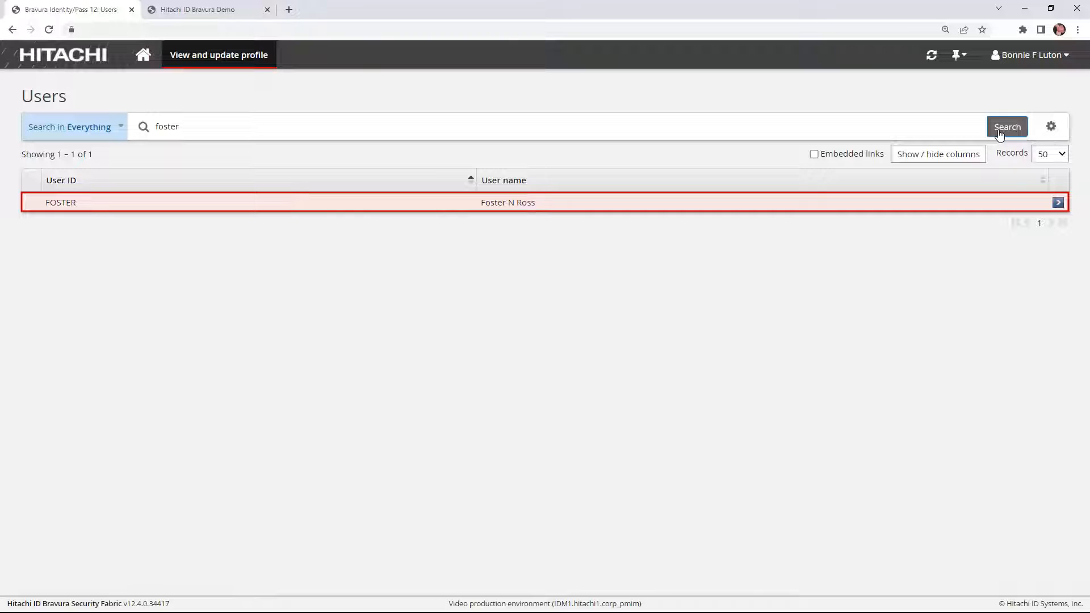
click(549, 204)
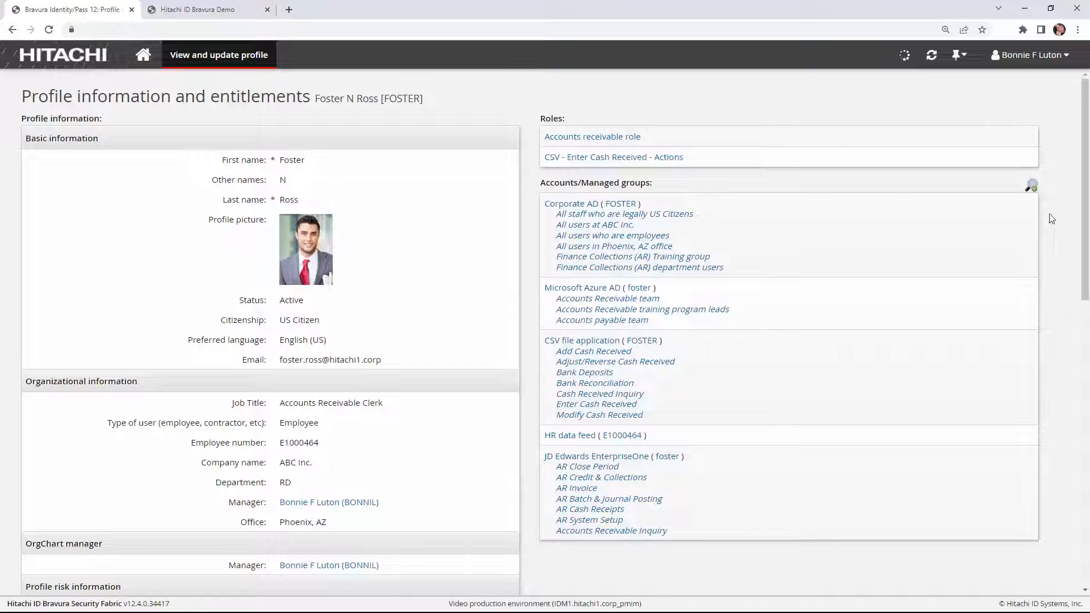
- Start a Leave of absence request from the employee's profile, keeping 2022-09-06 as the start date
scroll(1088, 249, down, 1)
drag(1089, 248, 1087, 541)
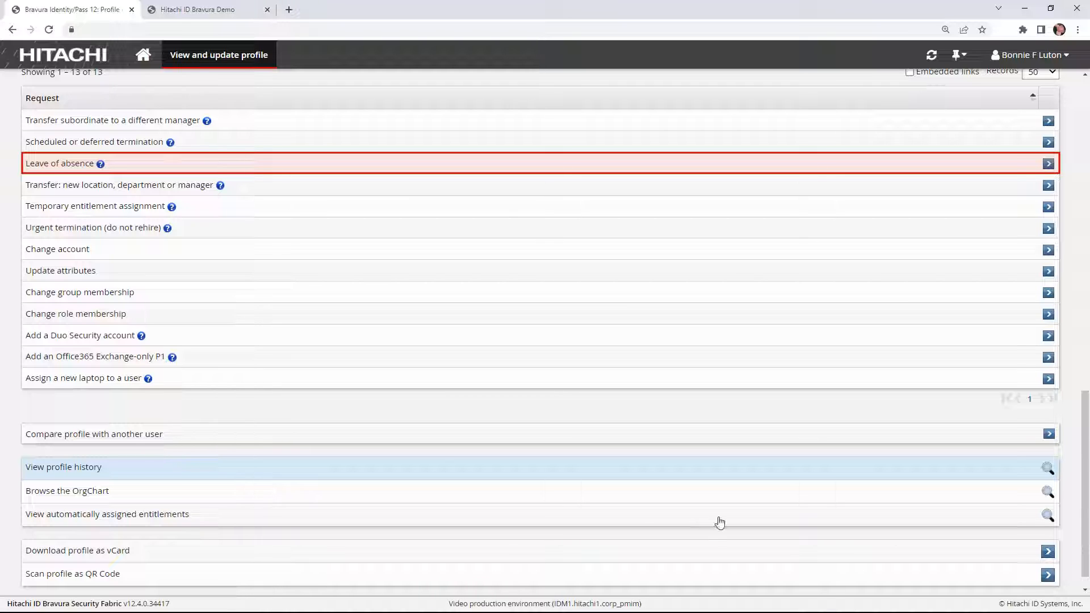
click(158, 164)
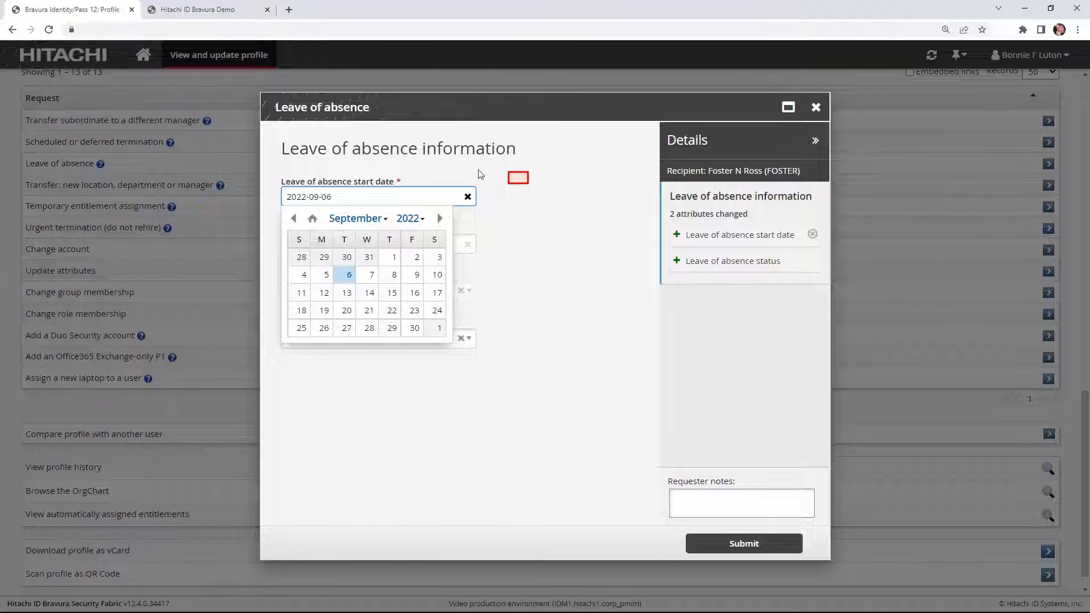
click(519, 178)
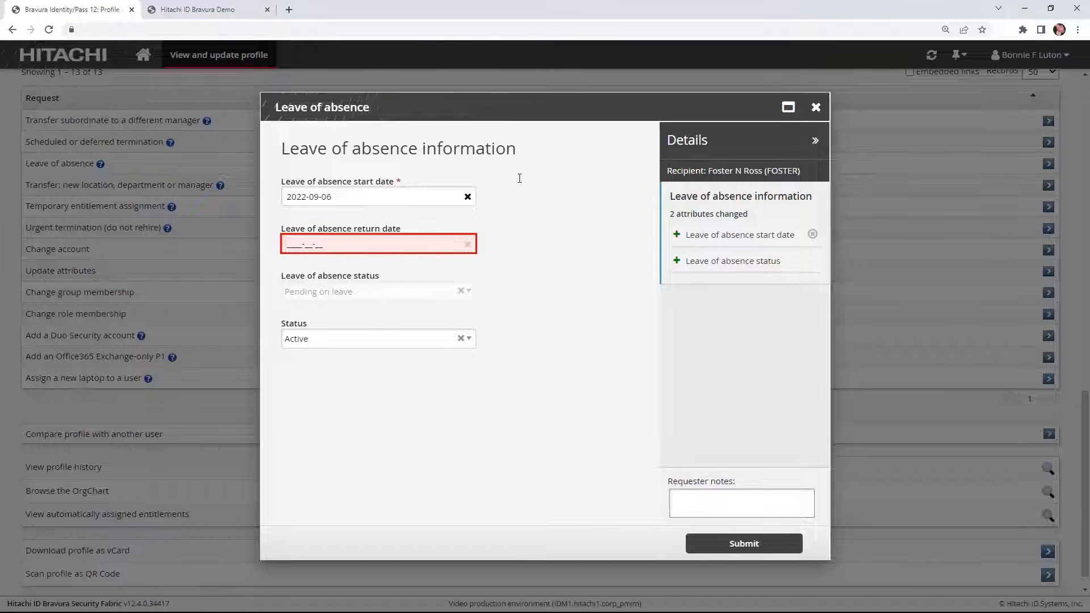
- Set the leave of absence return date to 2022-10-06 and the status to Leave of absence
click(345, 247)
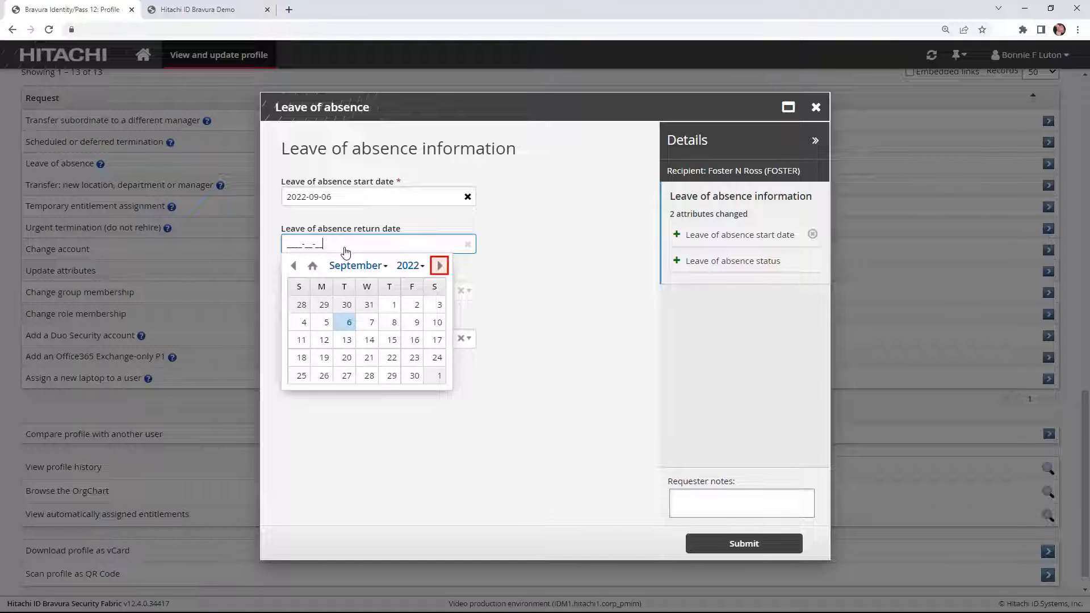
click(439, 265)
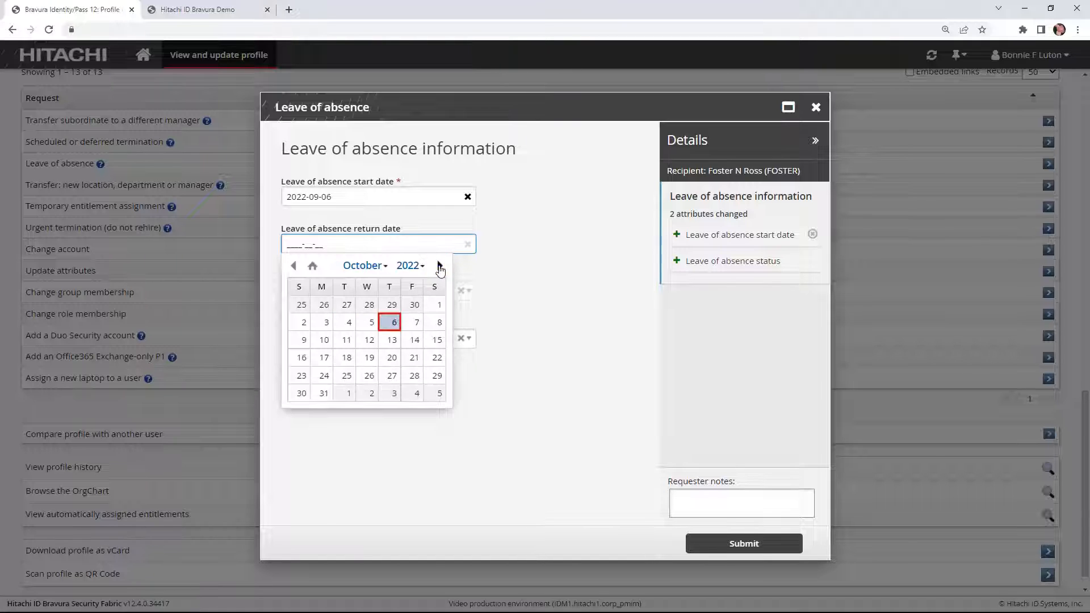
click(389, 323)
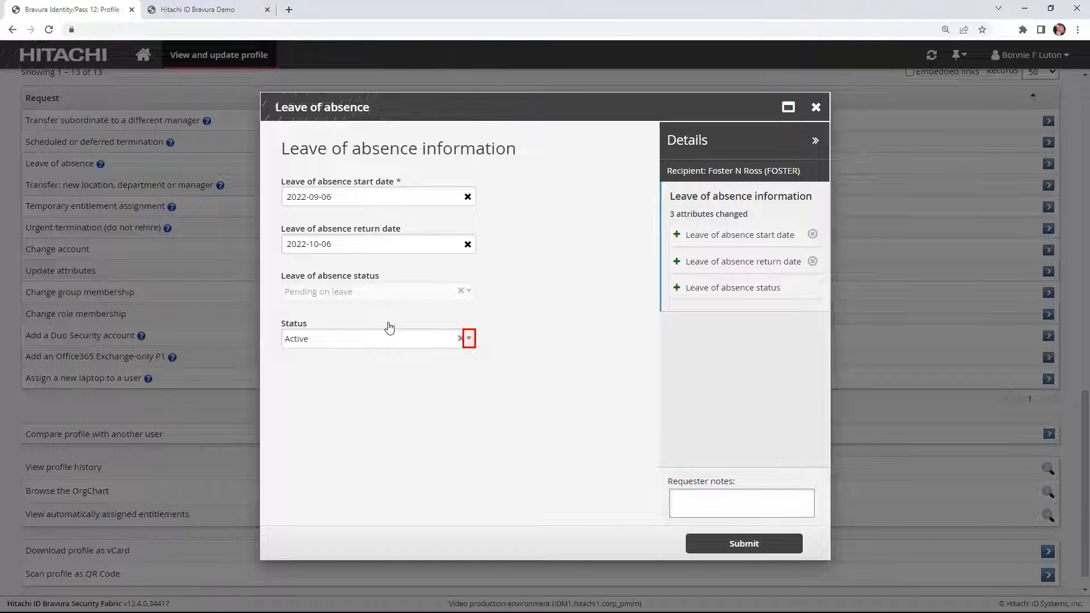
click(469, 339)
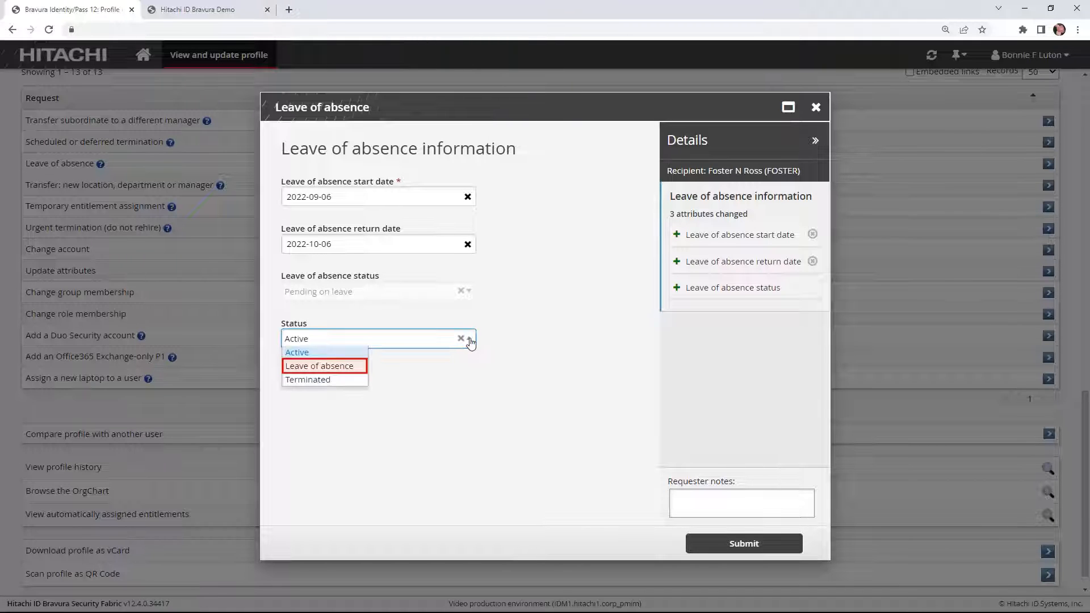
click(357, 366)
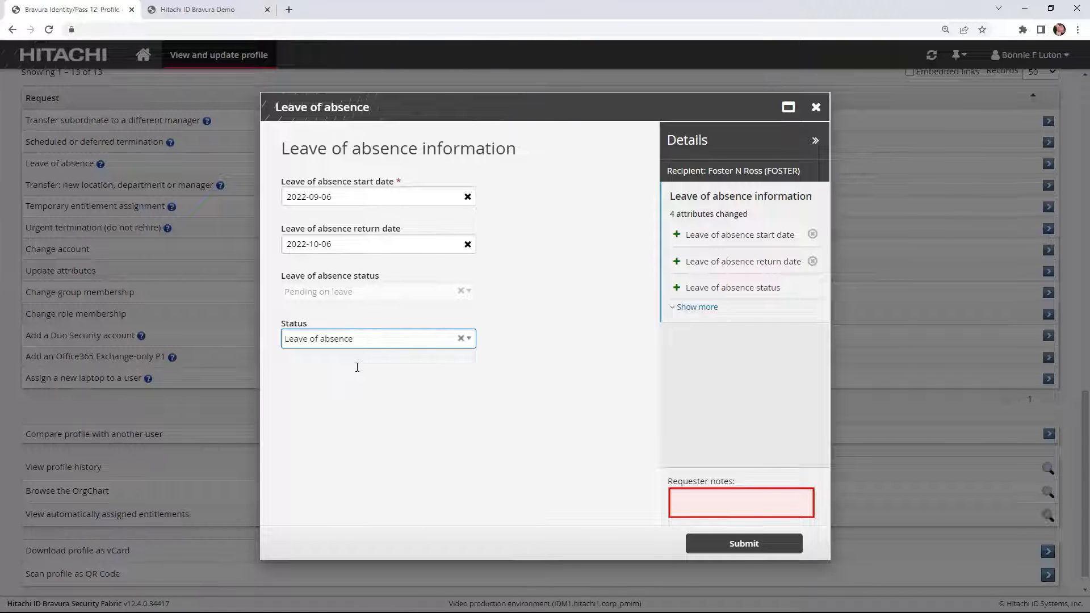
- Add a requester note that the named employee "is taking some time off to help a parent after surgery." and submit the request
click(693, 502)
text(Foster)
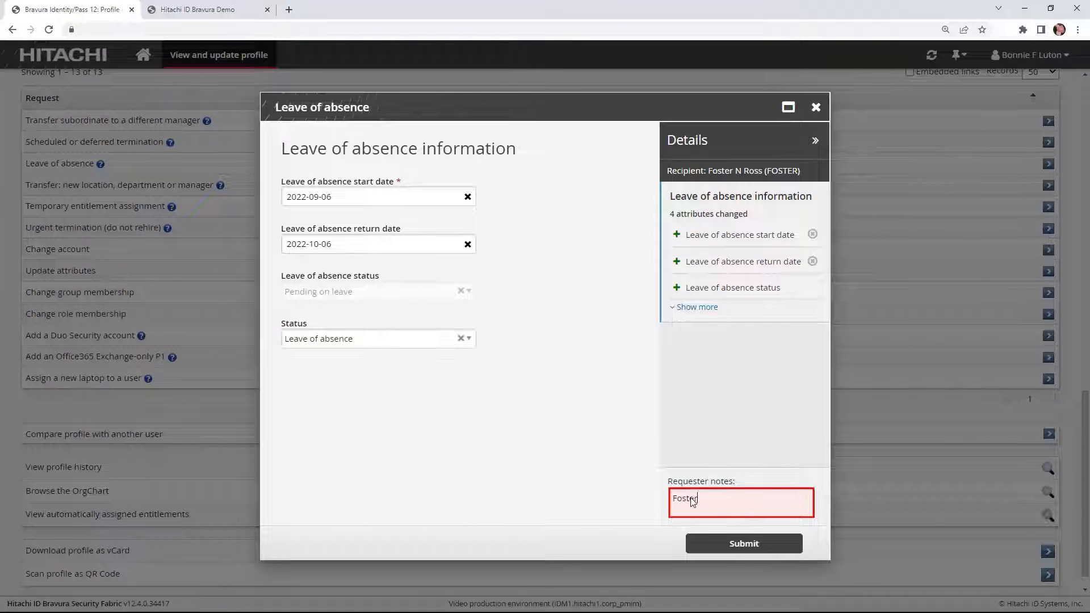
text( is taking some time off to help a parent after surgery.)
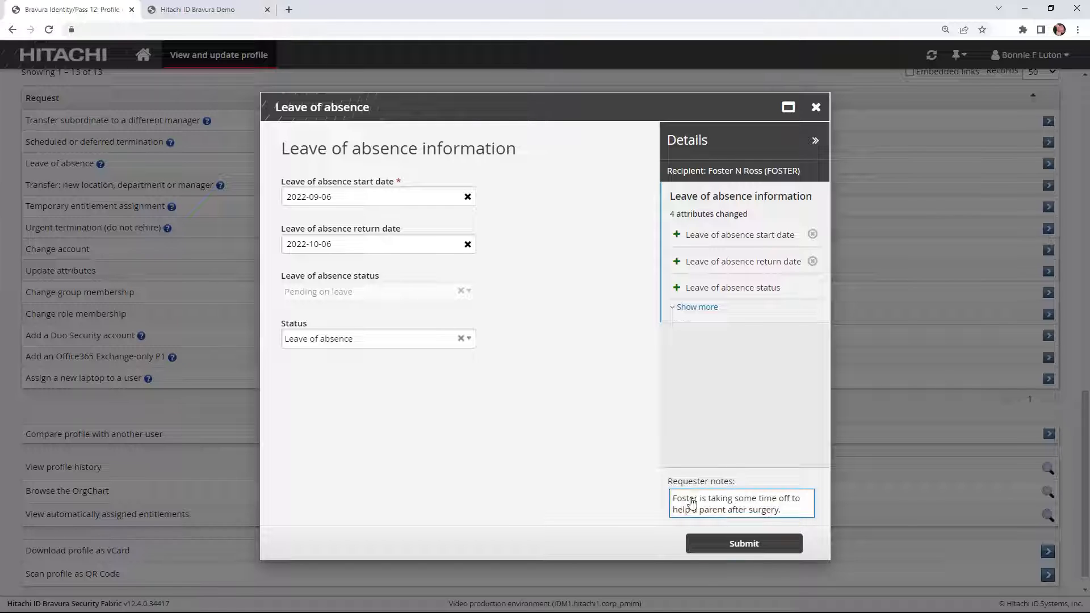
key(Tab)
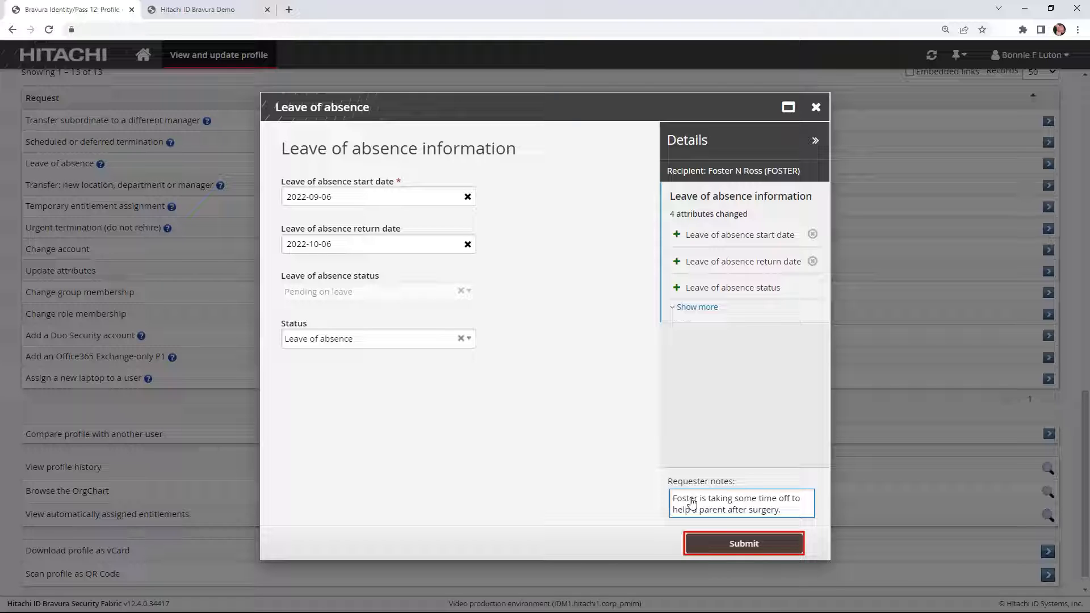
click(746, 550)
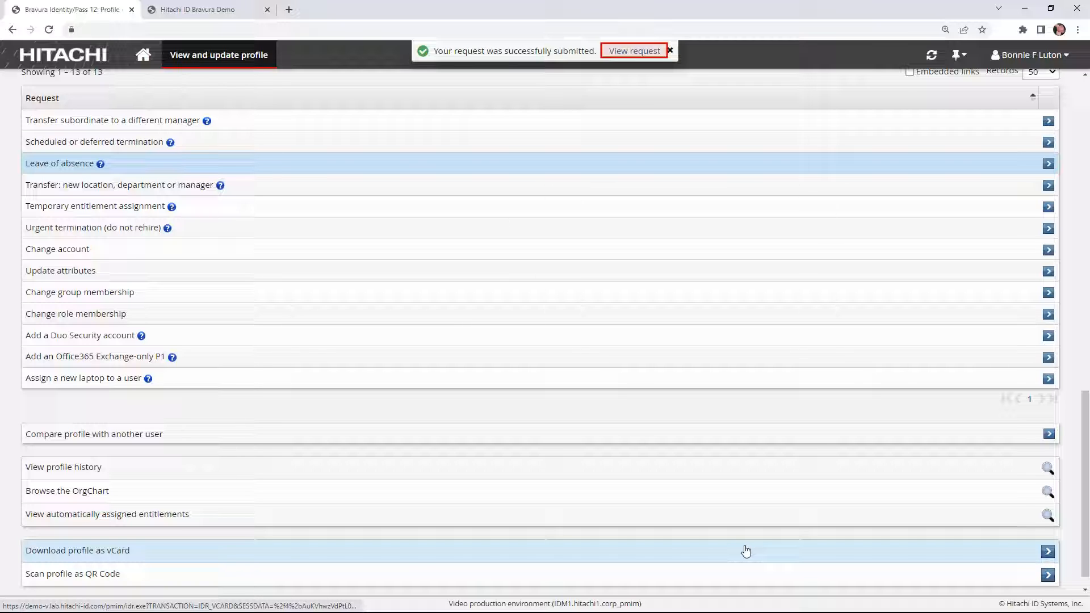
- View the submitted leave request with its full list of authorizers and refresh its status
click(632, 51)
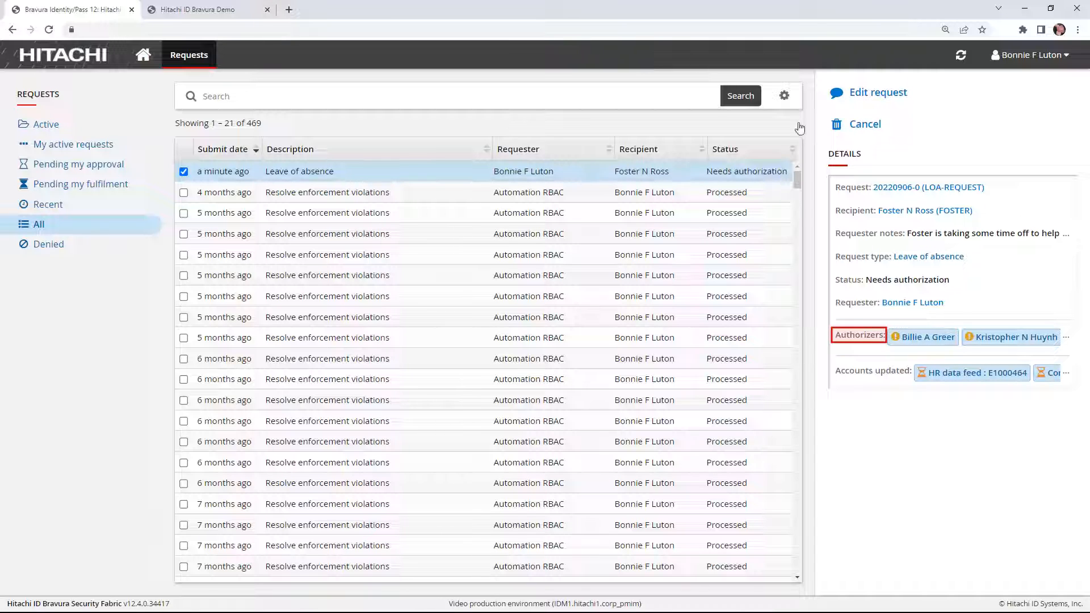
click(856, 339)
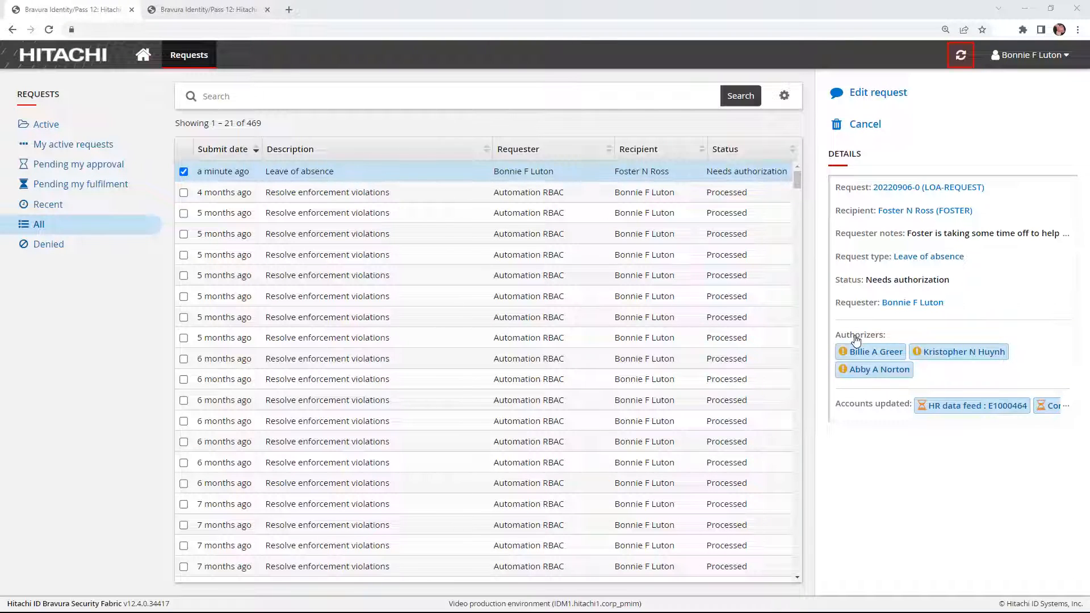
click(961, 55)
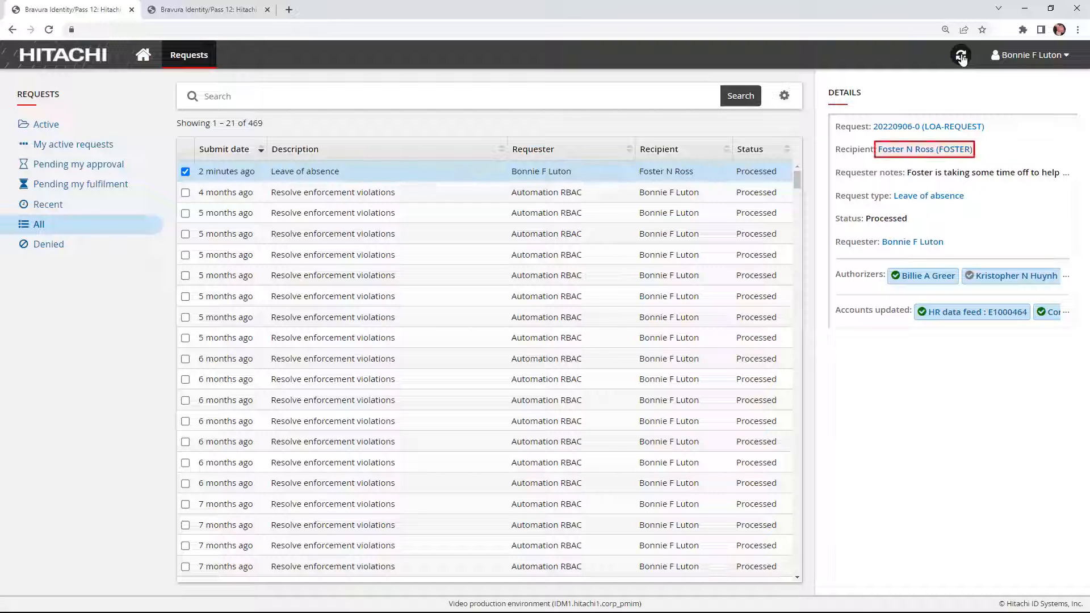
- Check the status in the recipient's profile from the request details, then close the profile
click(904, 151)
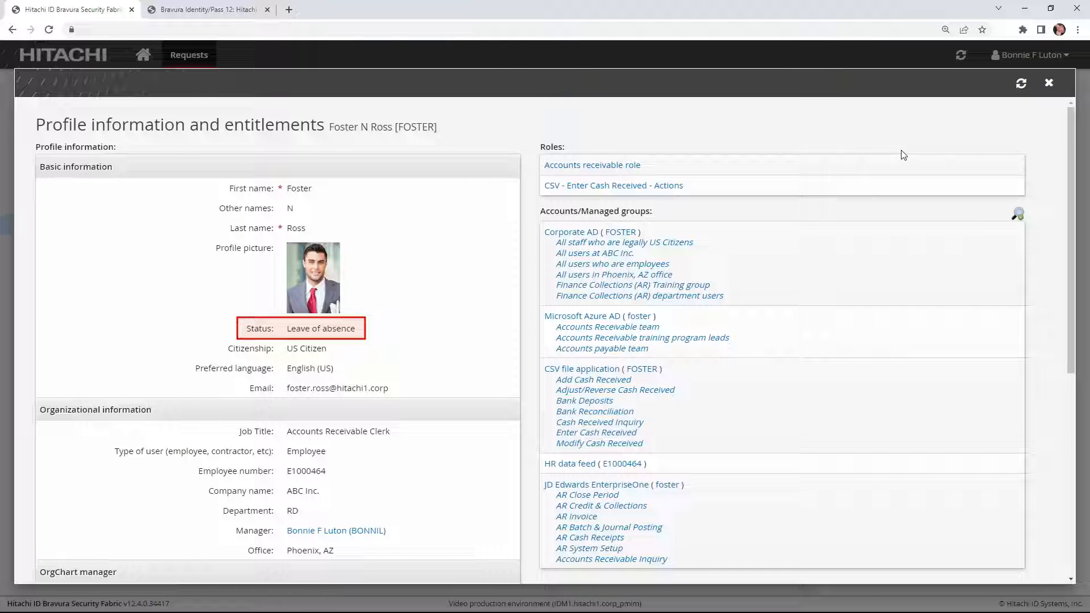
click(1050, 84)
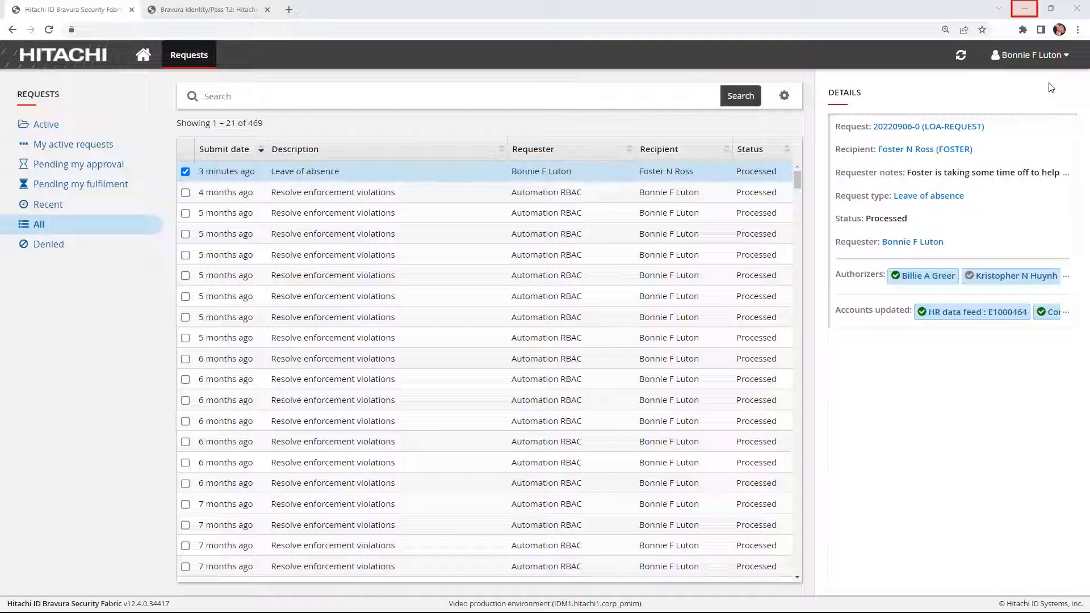
- Minimize the browser, search Windows for "users" and open Active Directory Users and Computers
click(1025, 8)
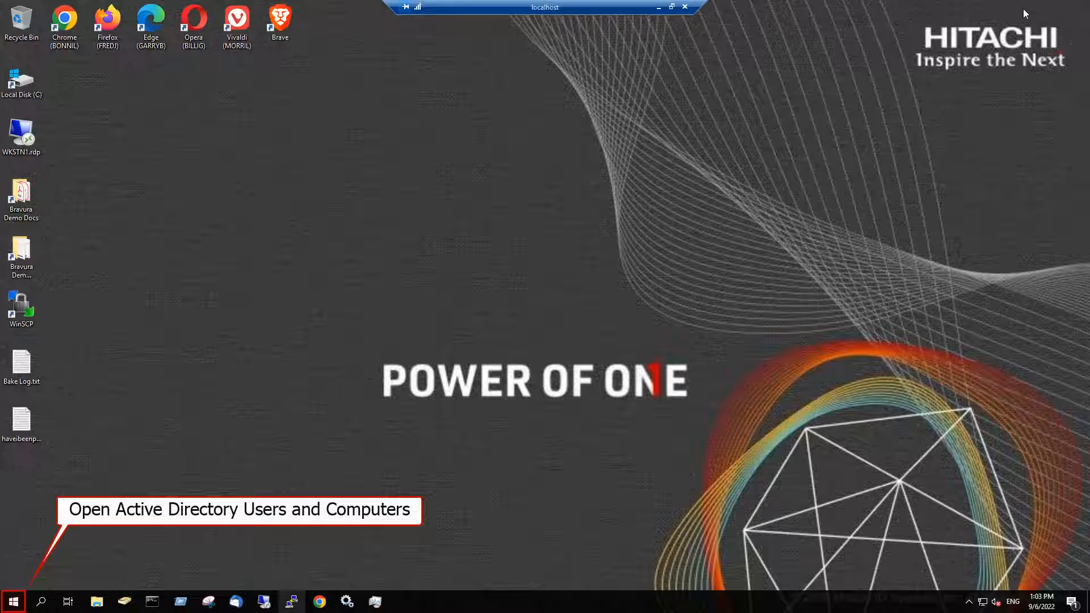
click(14, 602)
text(users)
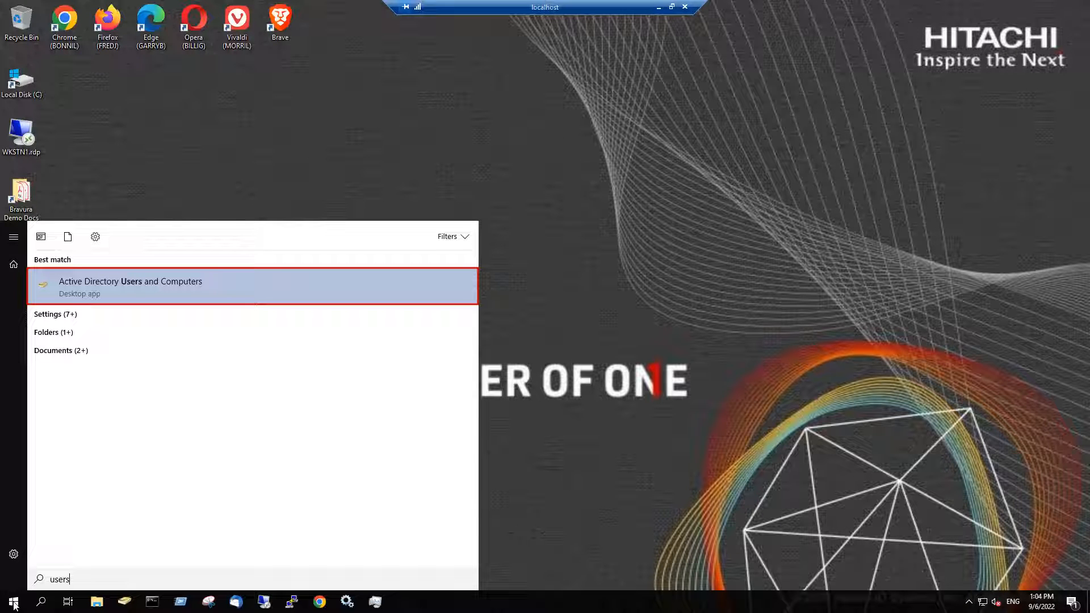
click(155, 293)
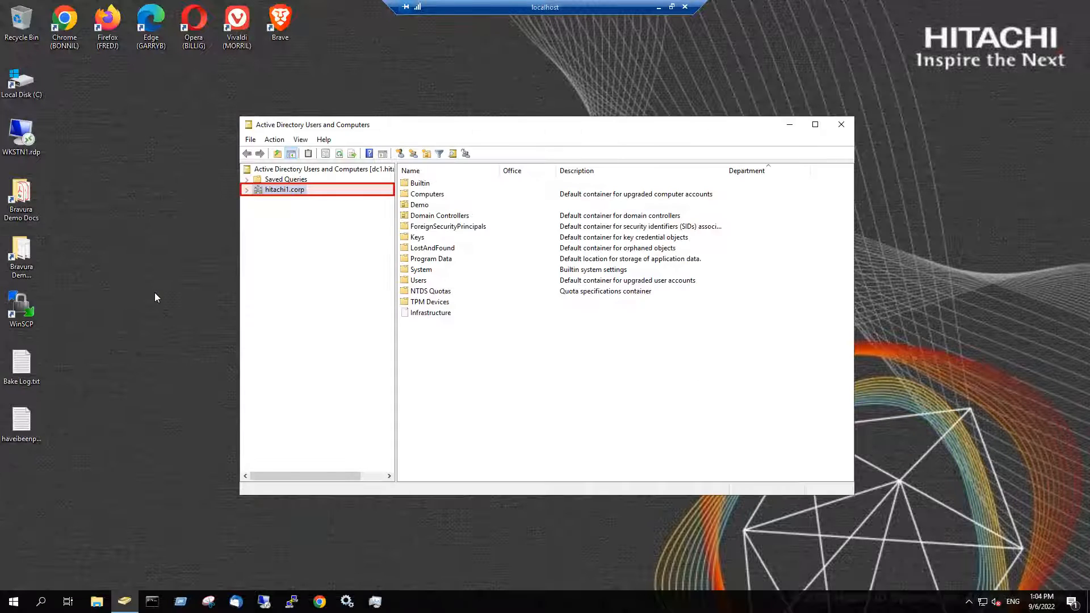
- Search the Demo organizational unit under hitachi1.corp for the employee's first name
click(246, 190)
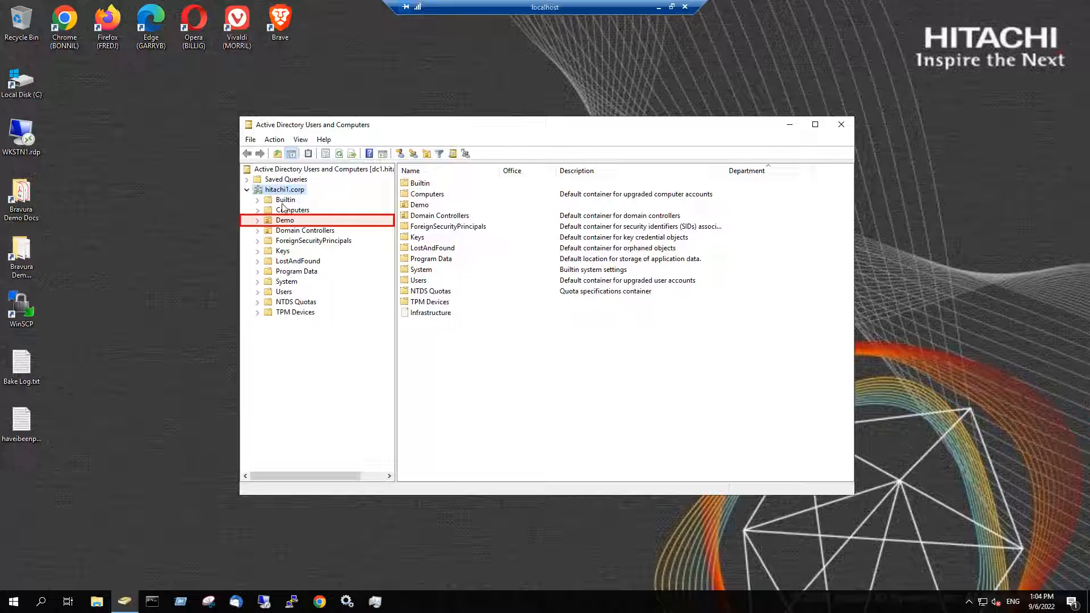
click(287, 221)
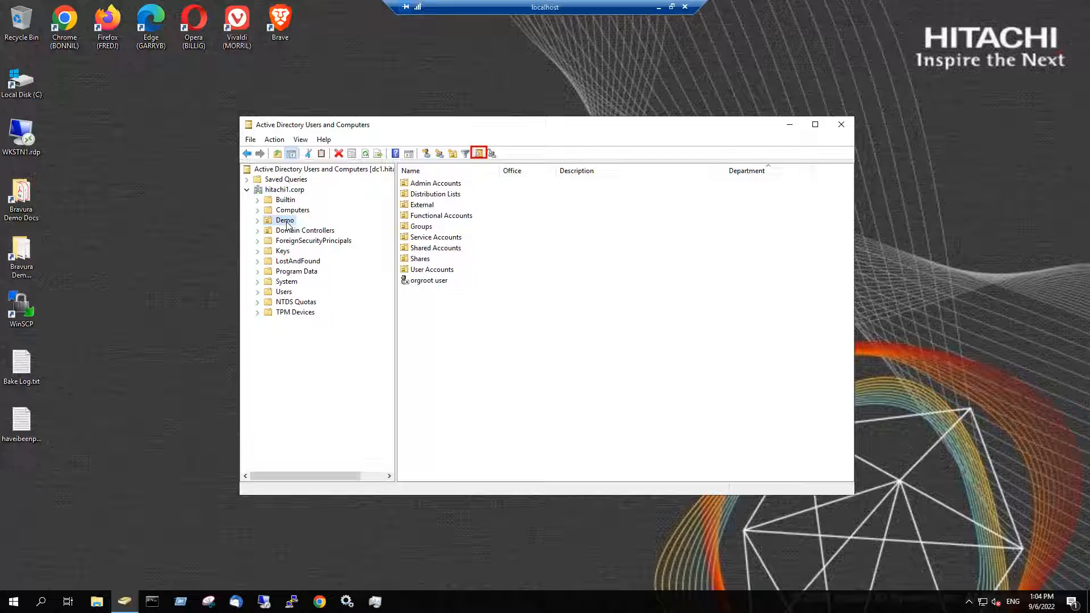
click(479, 154)
text(foster)
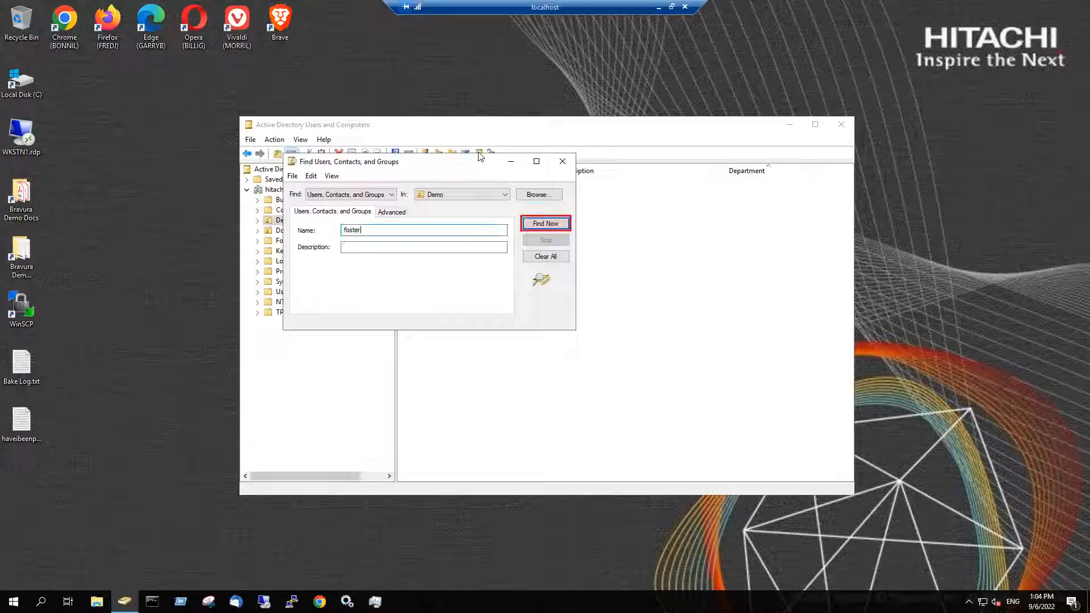
click(548, 225)
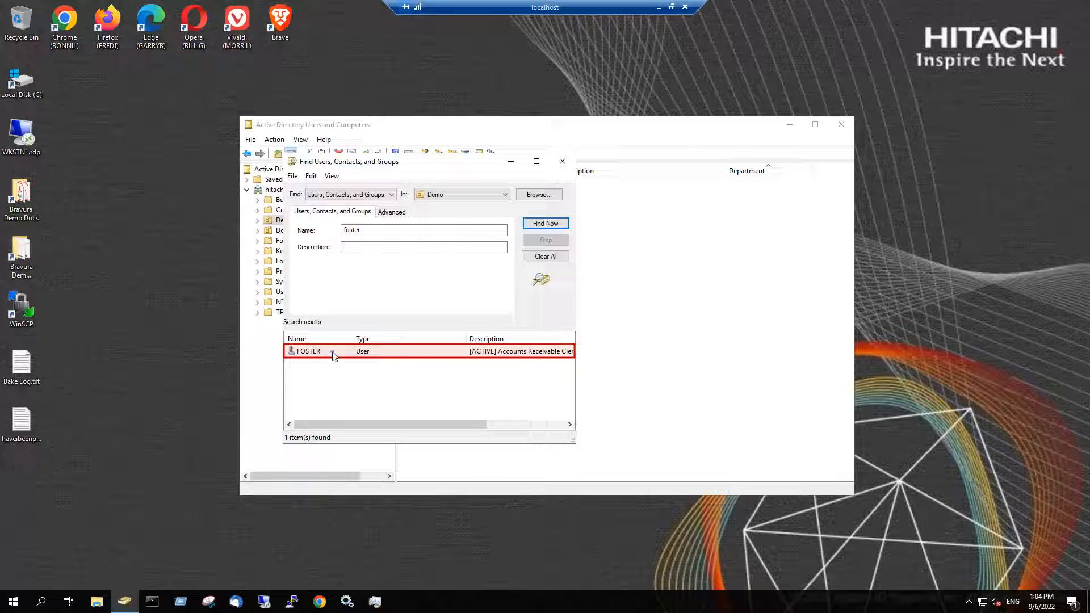
- Open the found user's properties and view the account's group memberships
double_click(334, 352)
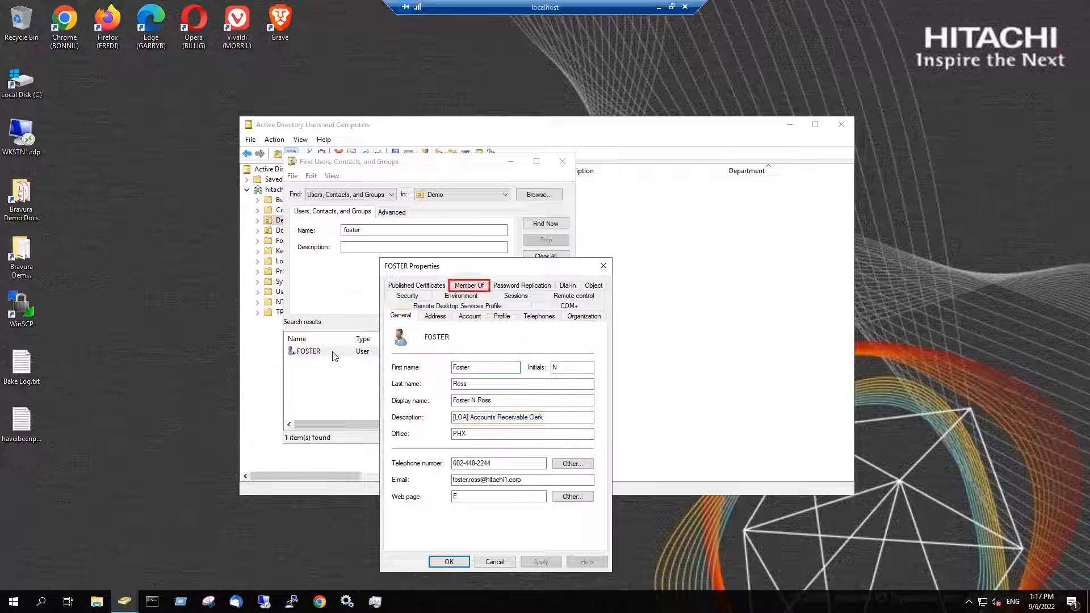
click(469, 286)
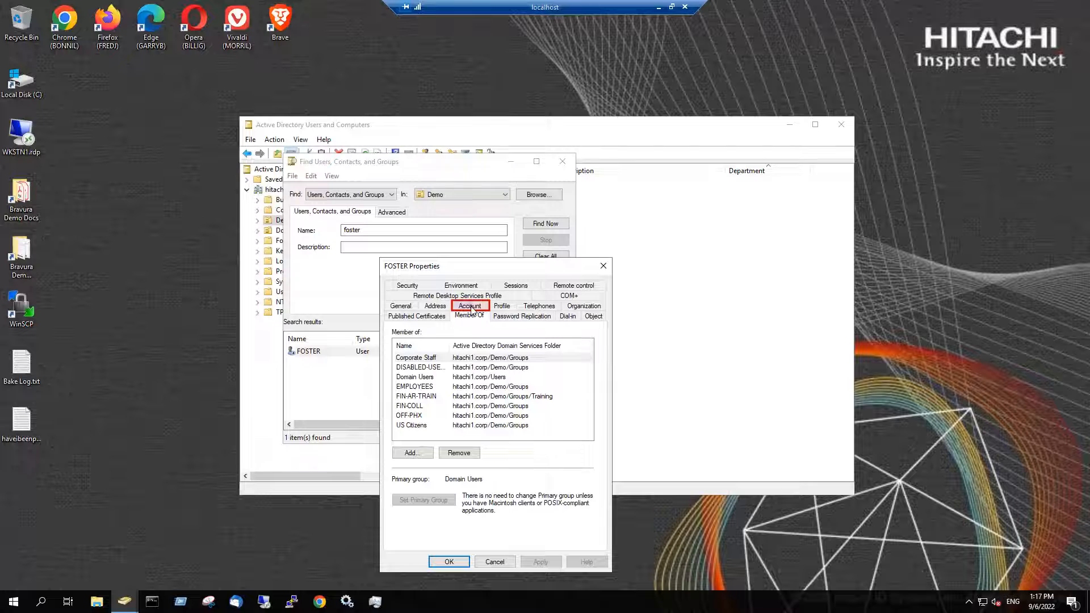
- Check the user's account options for the disabled setting, then view the user's profile path
click(470, 307)
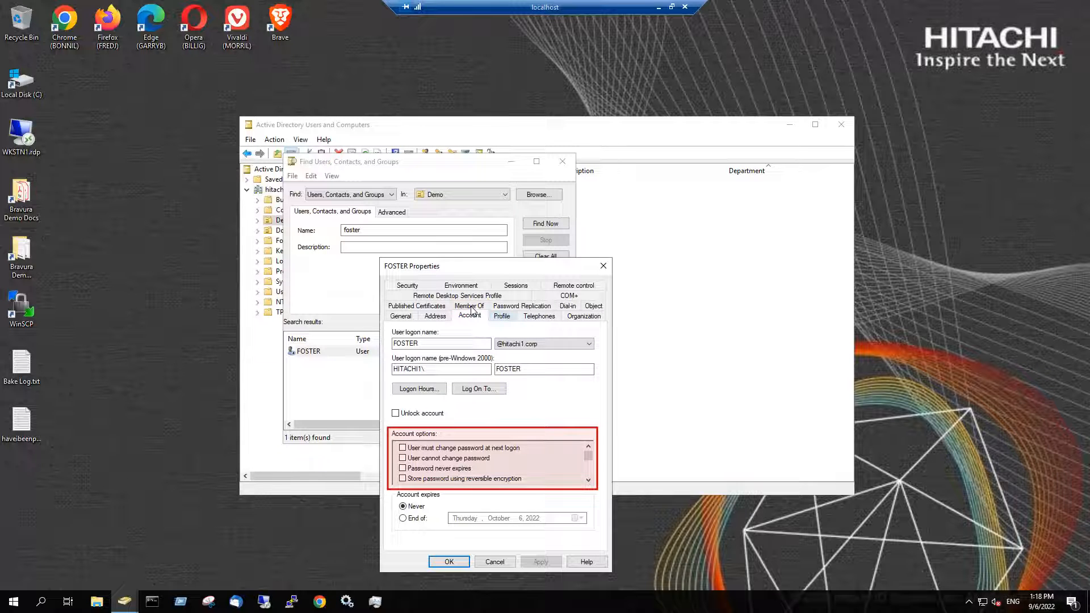
scroll(587, 454, down, 1)
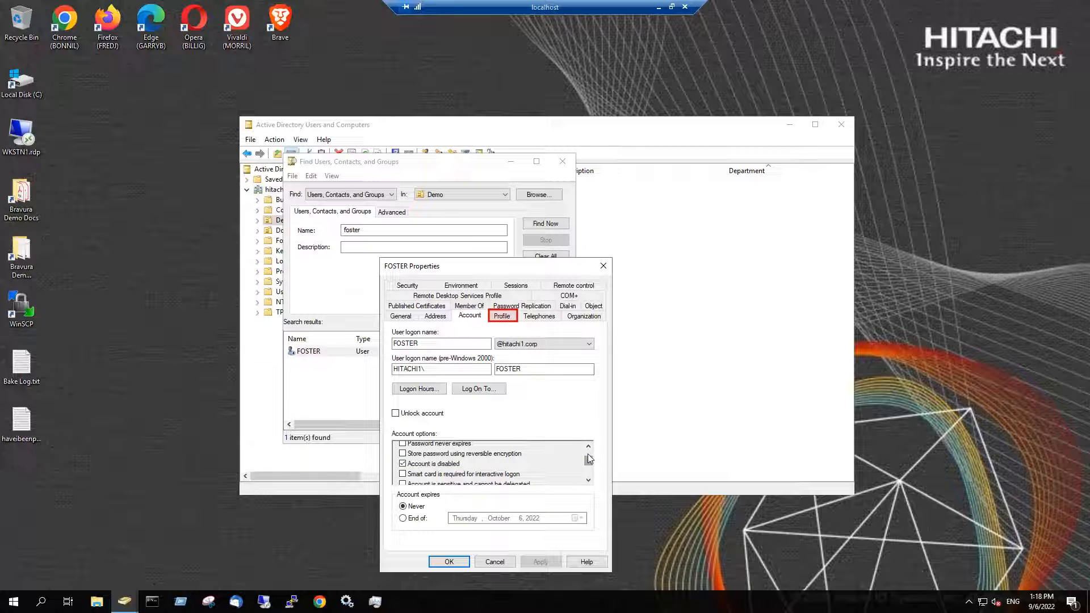
click(503, 317)
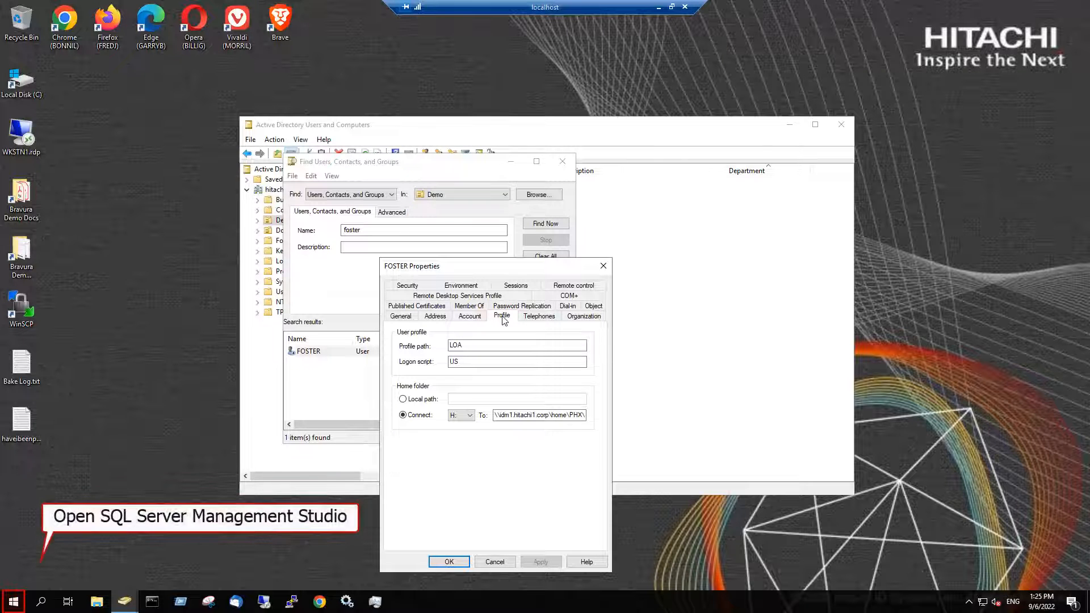
- Open Microsoft SQL Server Management Studio and connect to idm1.hitachi1.corp with the hrapp login, entering the account password
click(13, 603)
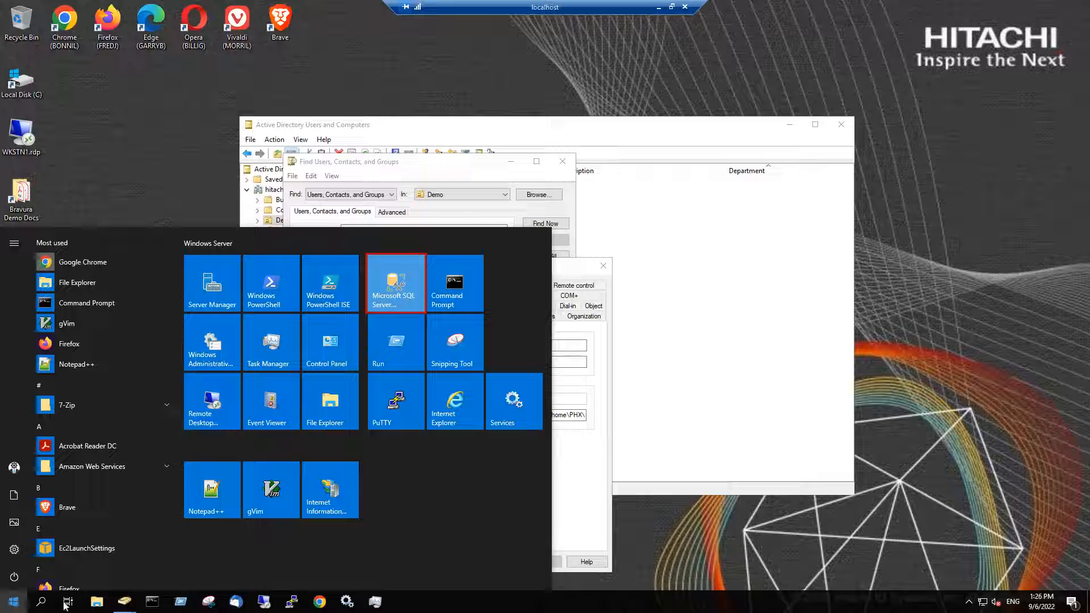
click(396, 294)
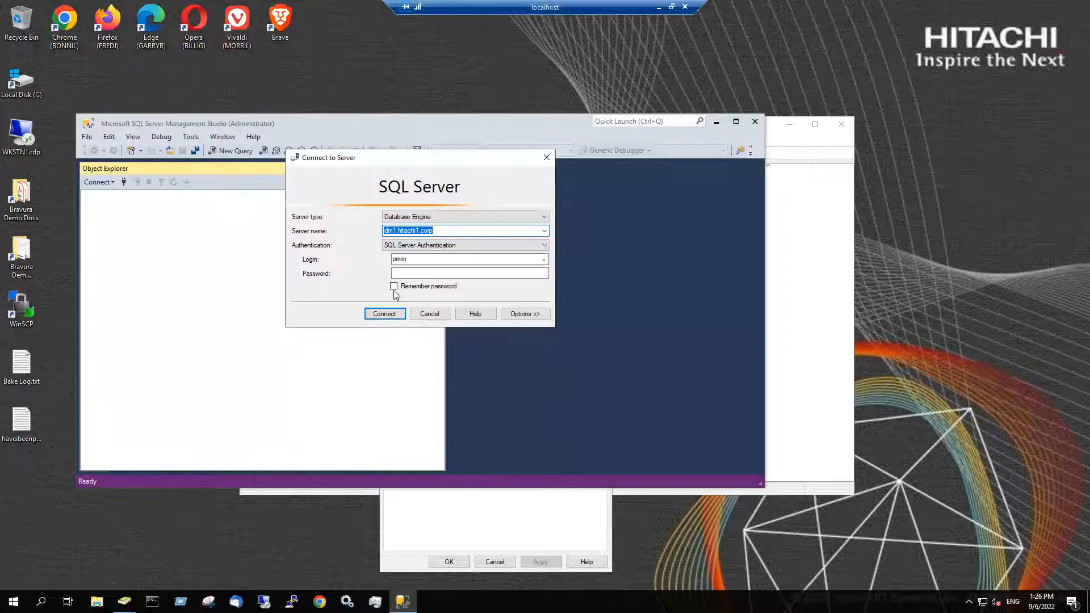
click(544, 259)
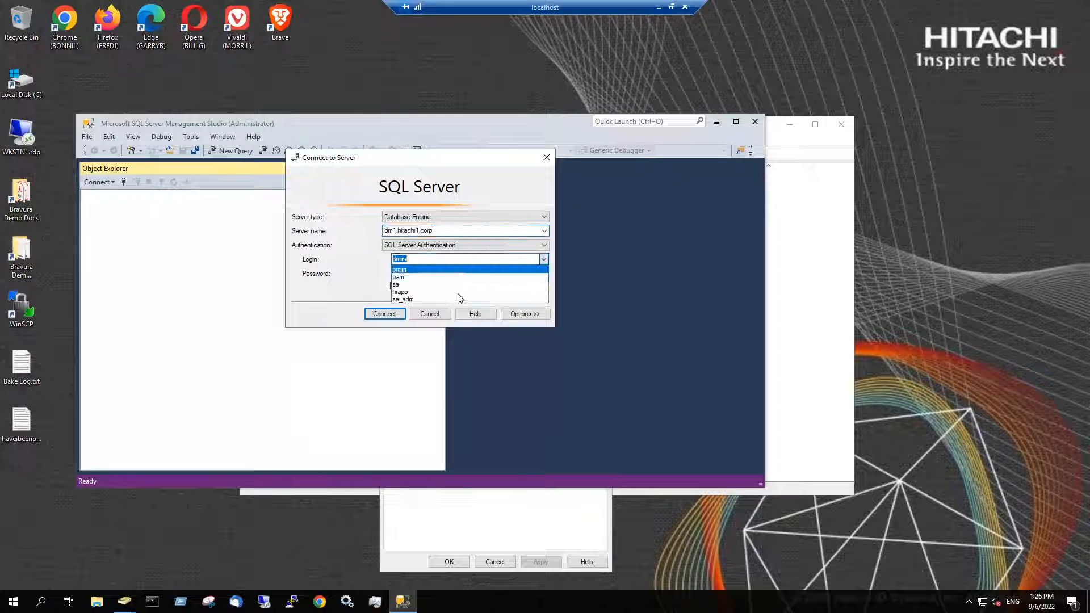
click(458, 292)
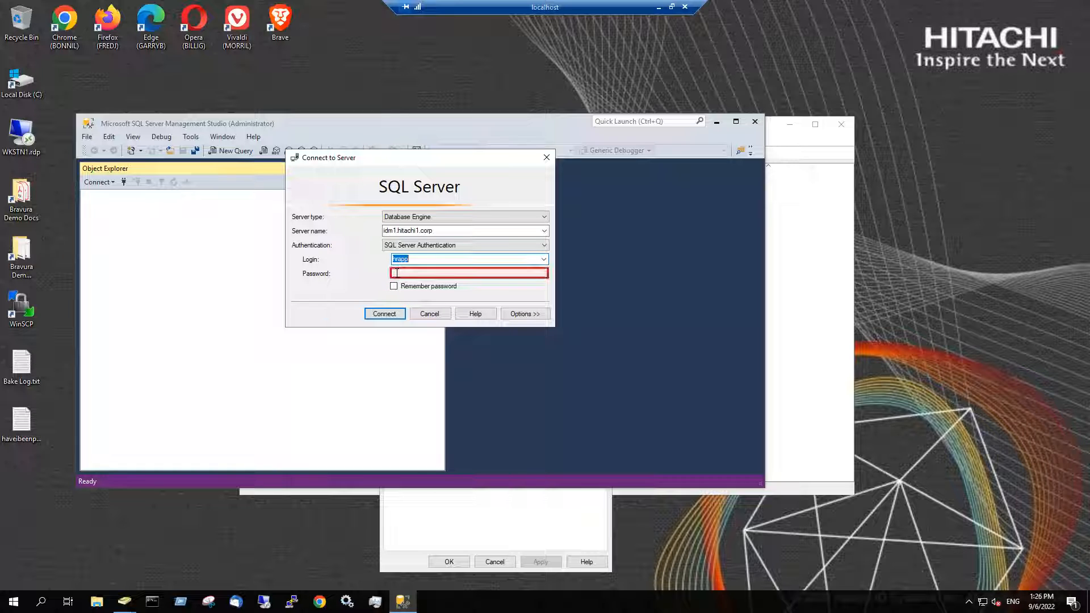
click(397, 273)
key(ctrl+v)
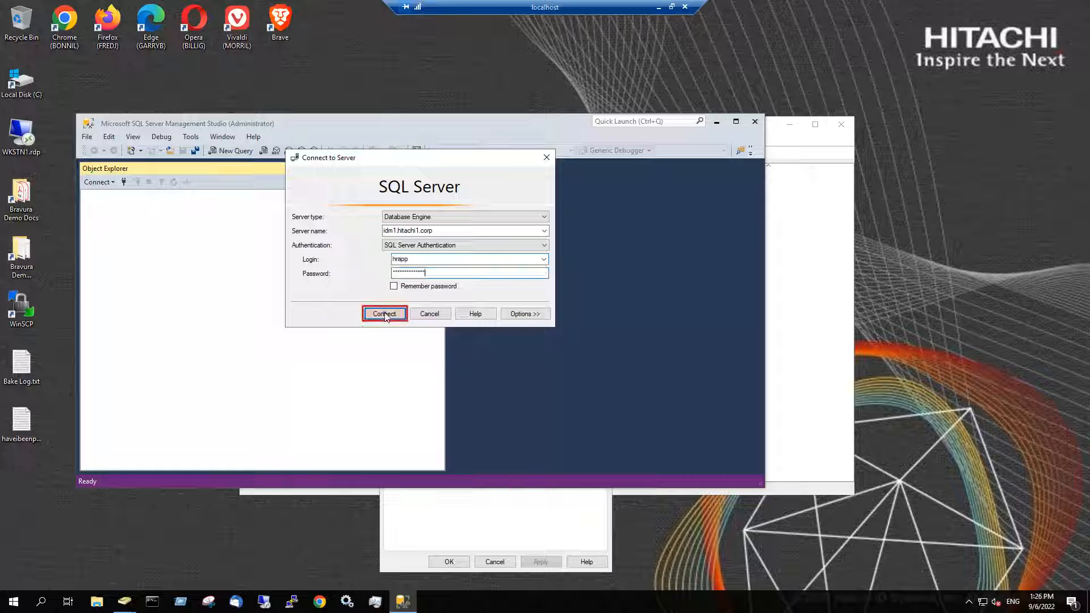
click(384, 314)
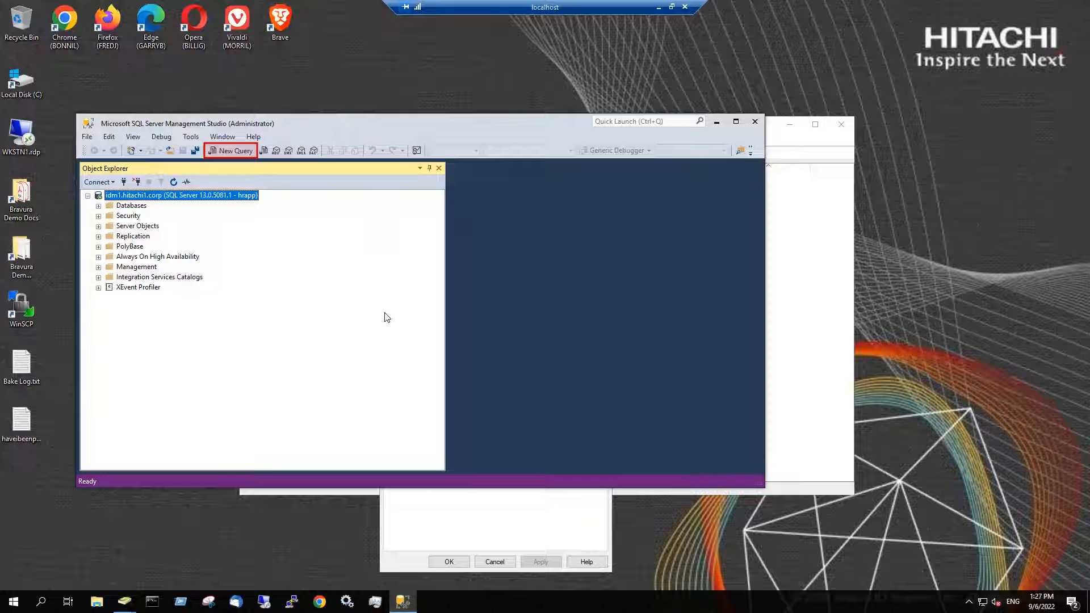
- Run a new query, select * from [hrapp].[hrapp].[person] where status like 'LOA' order by employeeNum desc, and check the pause and resume dates
click(230, 152)
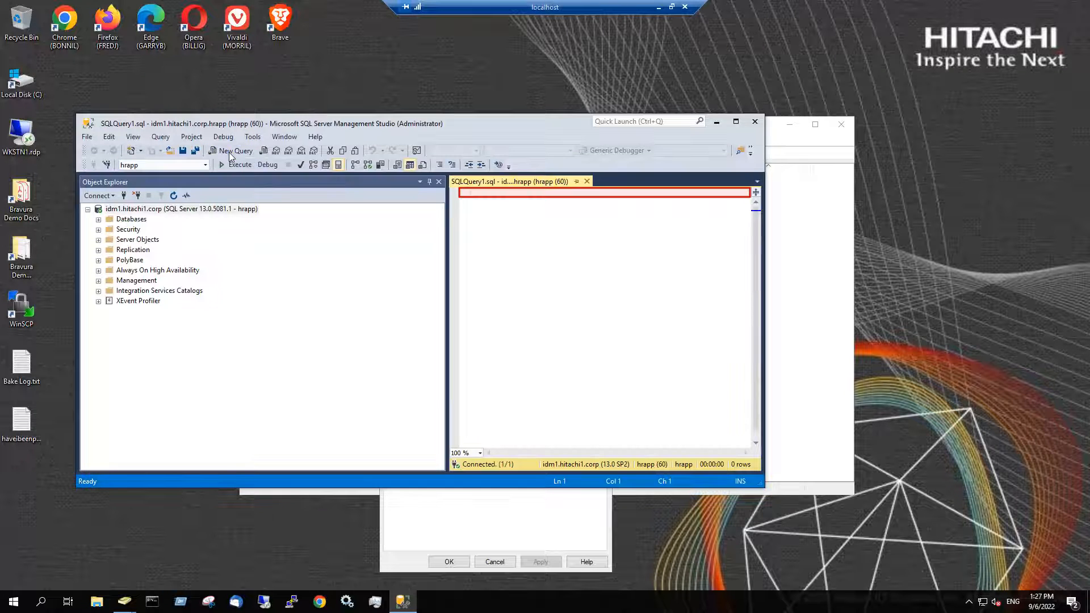
text(select * from [hrapp].[hrapp].[person] where status like 'LOA' order by employeeNum desc)
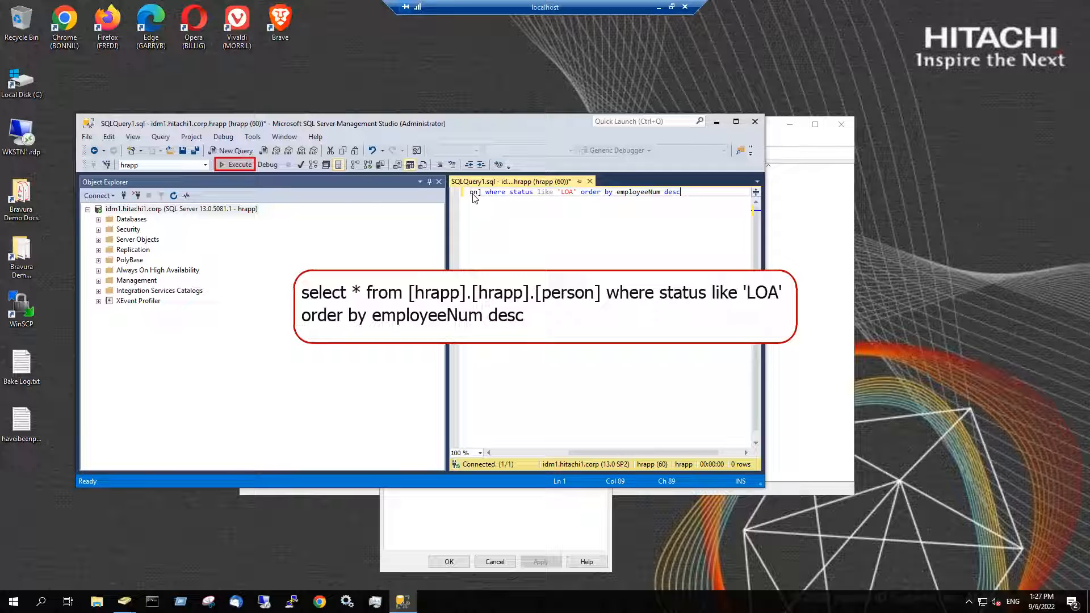
click(234, 164)
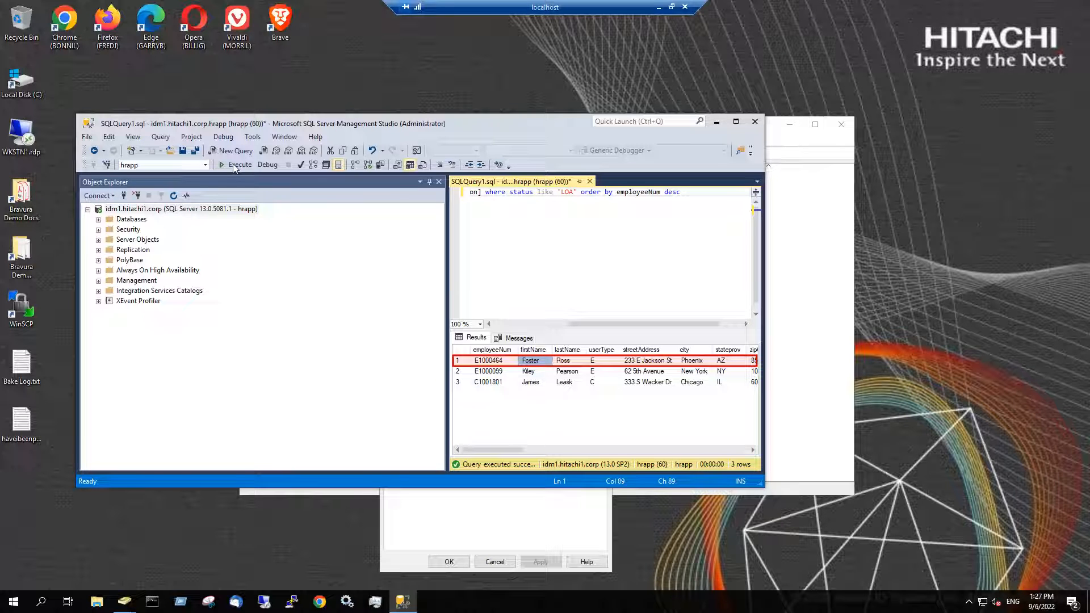
drag(511, 451, 756, 450)
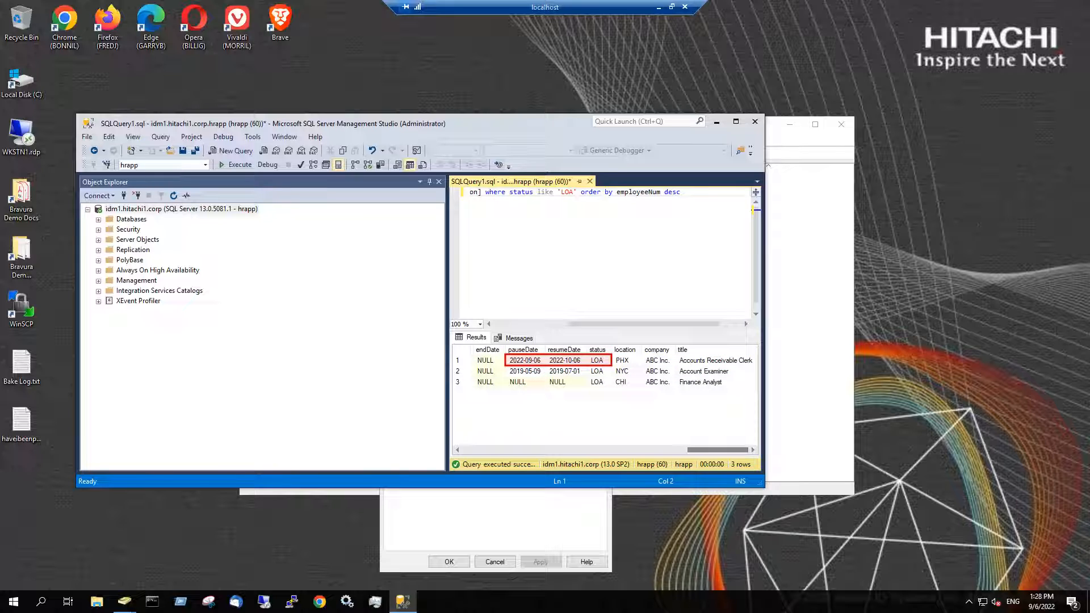